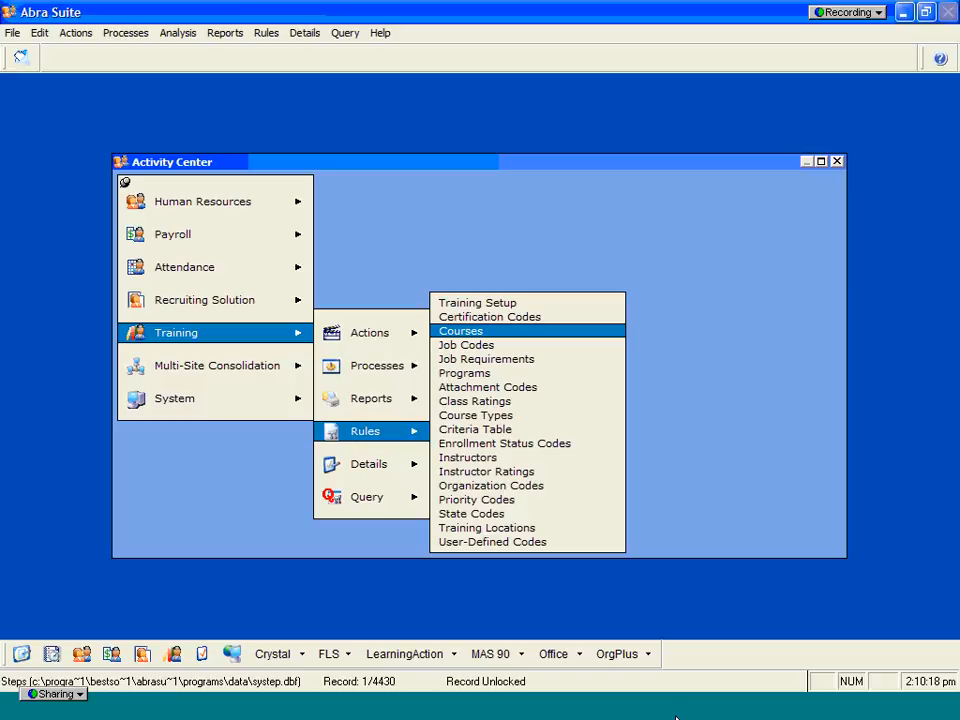
- Review the ACCESS 1 course rule, including its details, course content, prerequisites and associated skills, and close the course list
{"action": "left_click", "coordinate": [472, 338]}
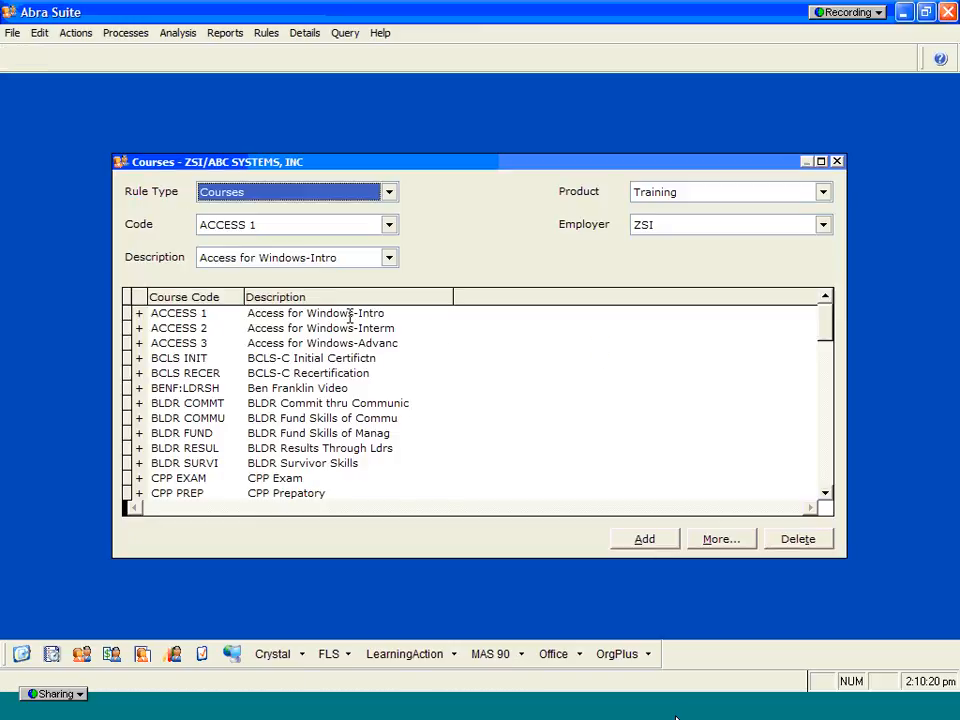
{"action": "left_click", "coordinate": [344, 314]}
{"action": "left_click", "coordinate": [725, 546]}
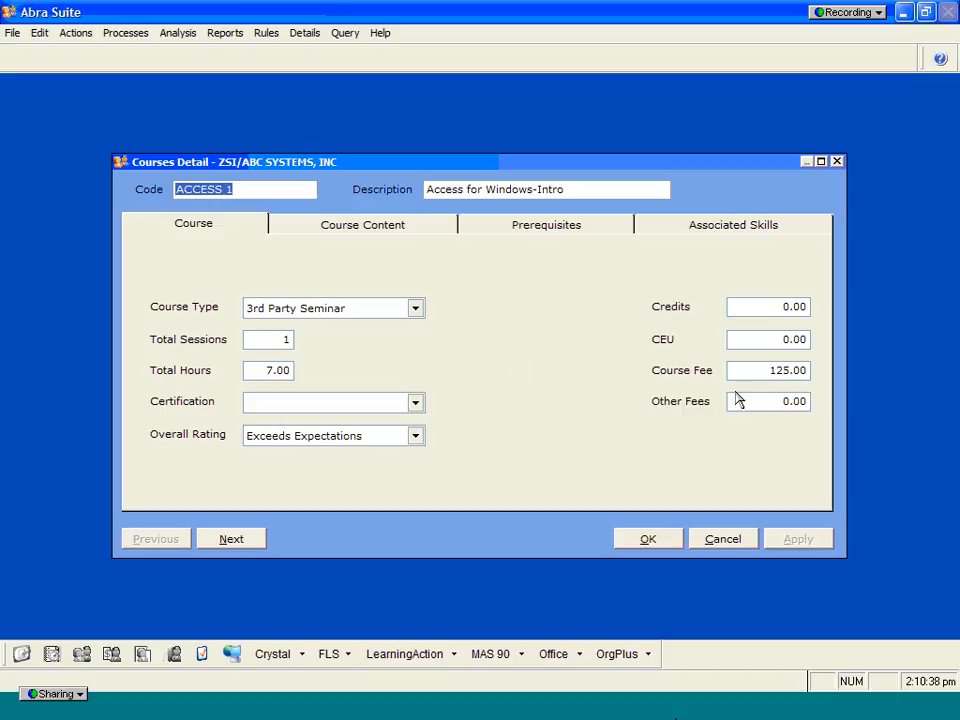
{"action": "left_click", "coordinate": [389, 228]}
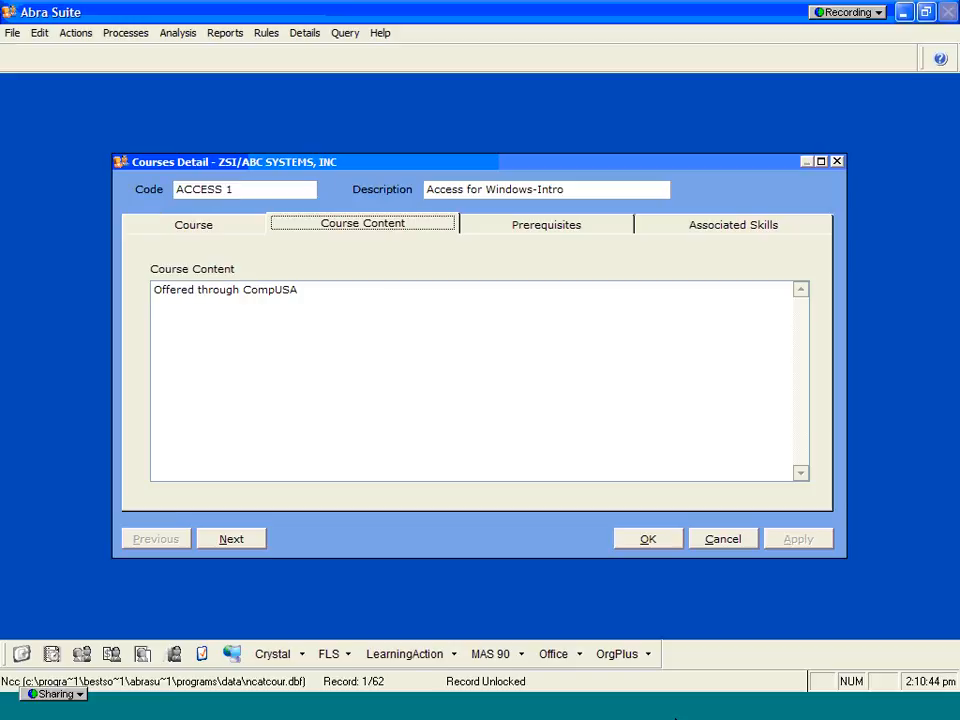
{"action": "left_click", "coordinate": [567, 226]}
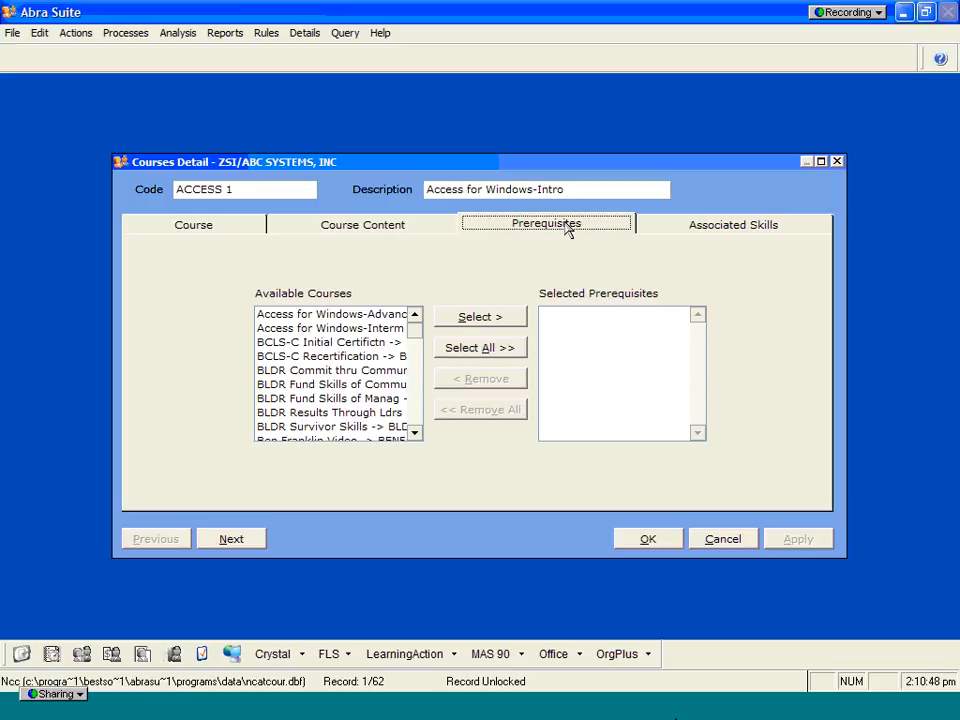
{"action": "left_click", "coordinate": [731, 230]}
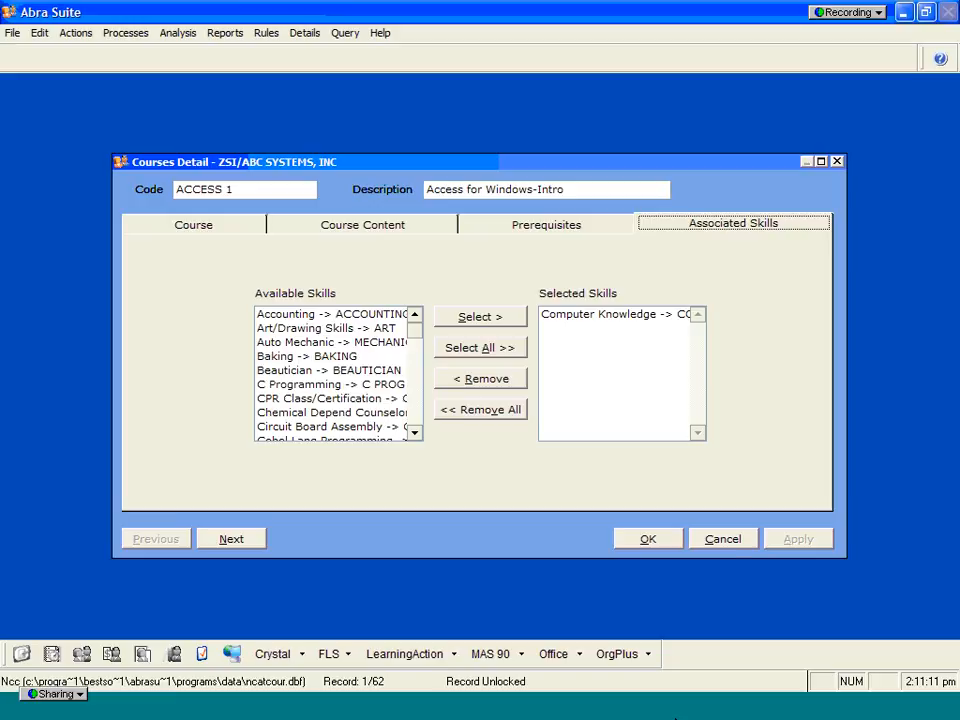
{"action": "left_click", "coordinate": [730, 545]}
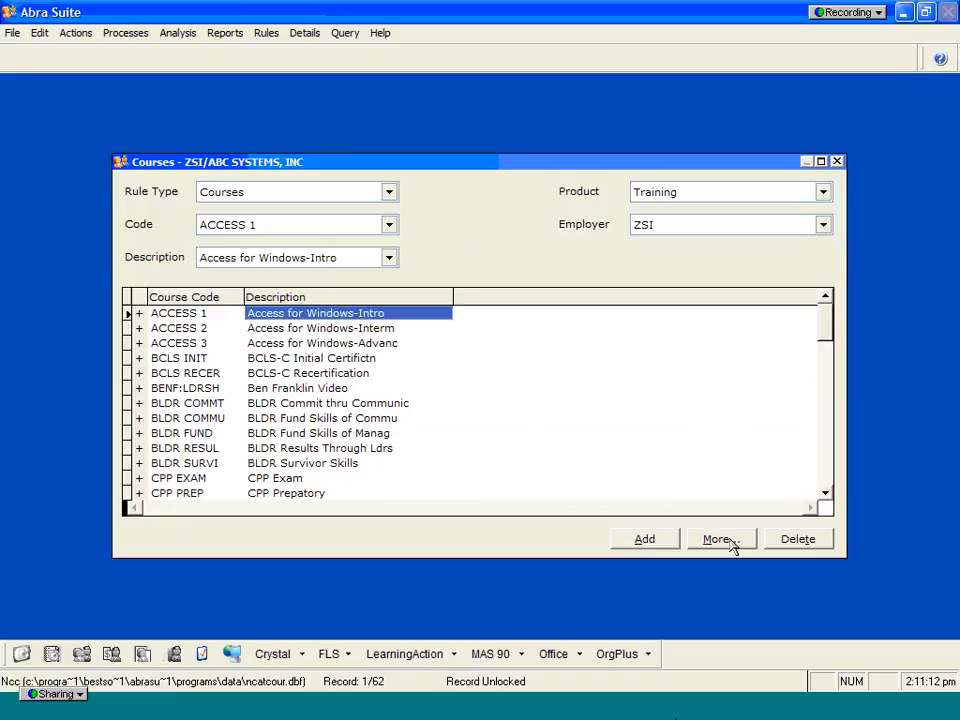
{"action": "left_click", "coordinate": [837, 162]}
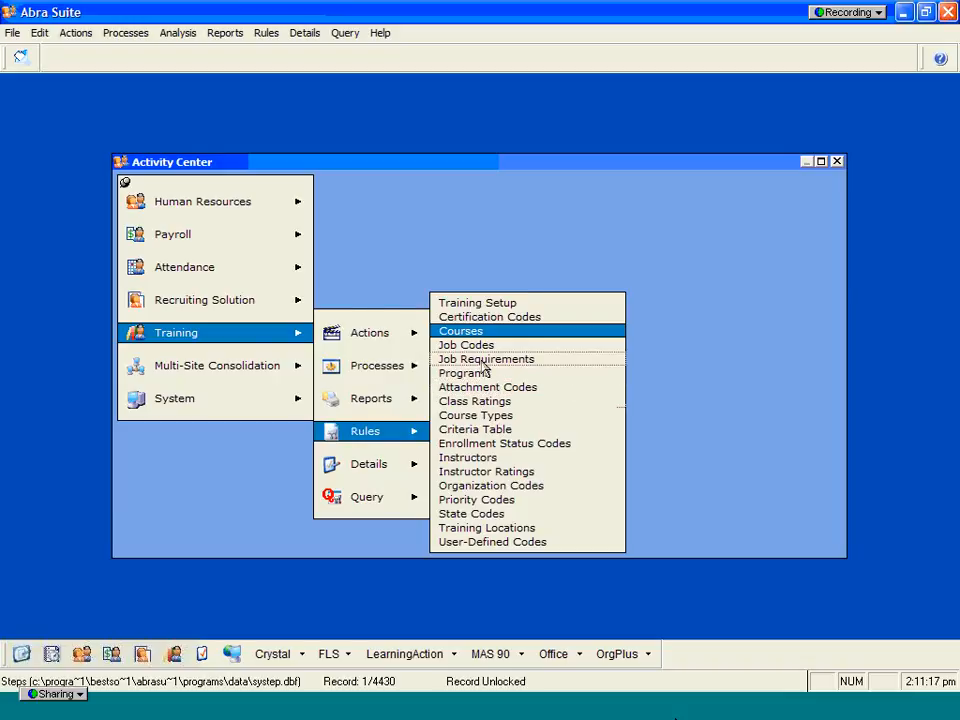
- View the training job requirements for the Engineer I job title under the Enterprise employer
{"action": "left_click", "coordinate": [486, 362]}
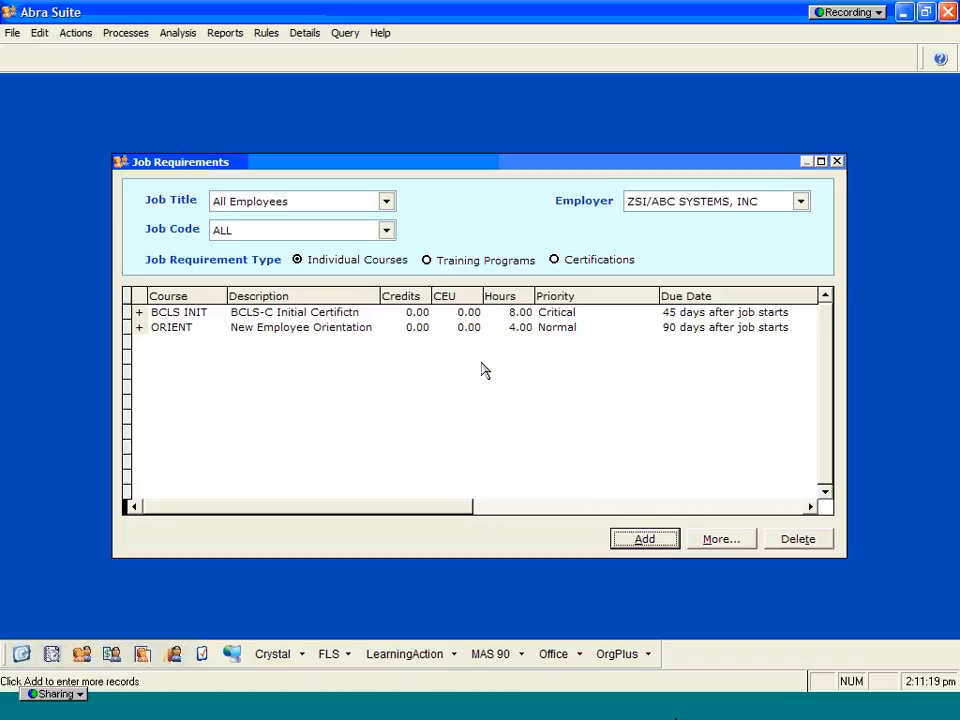
{"action": "left_click", "coordinate": [700, 201]}
{"action": "left_click", "coordinate": [690, 216]}
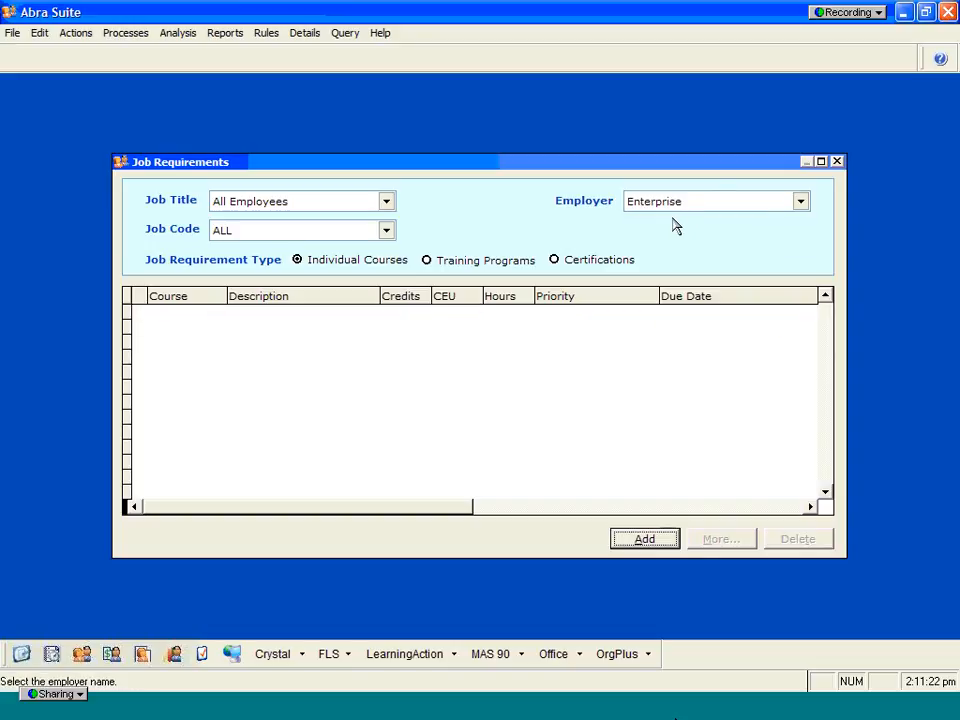
{"action": "left_click", "coordinate": [386, 201]}
{"action": "scroll", "coordinate": [386, 302], "scroll_direction": "down", "scroll_amount": 3}
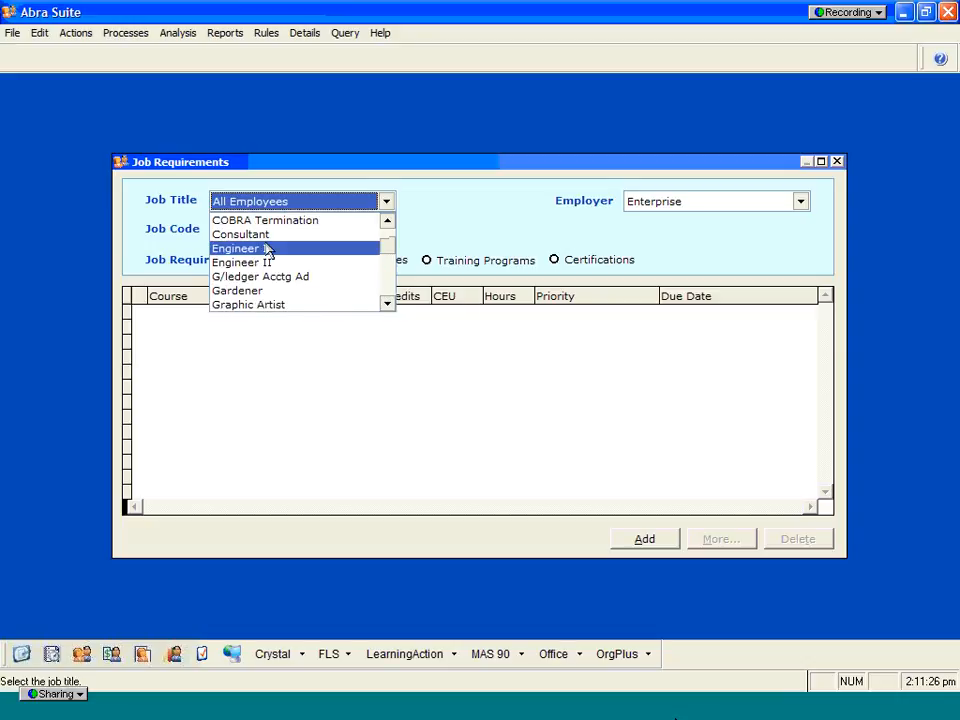
{"action": "left_click", "coordinate": [267, 249]}
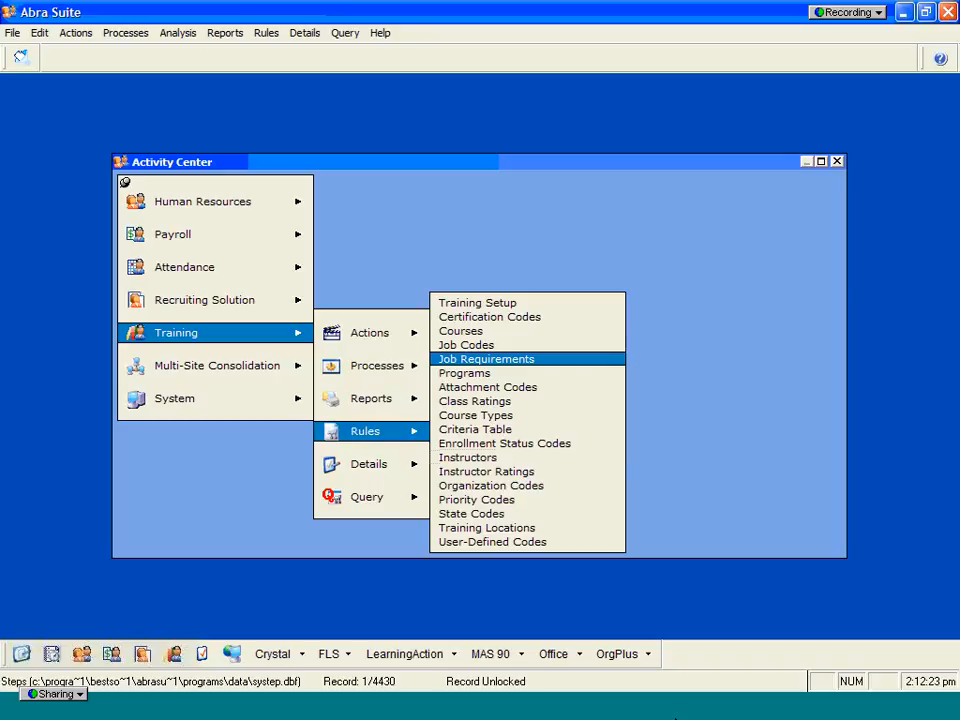
- View the training demographics and current job details of the first active employee in the employee list
{"action": "mouse_move", "coordinate": [371, 467]}
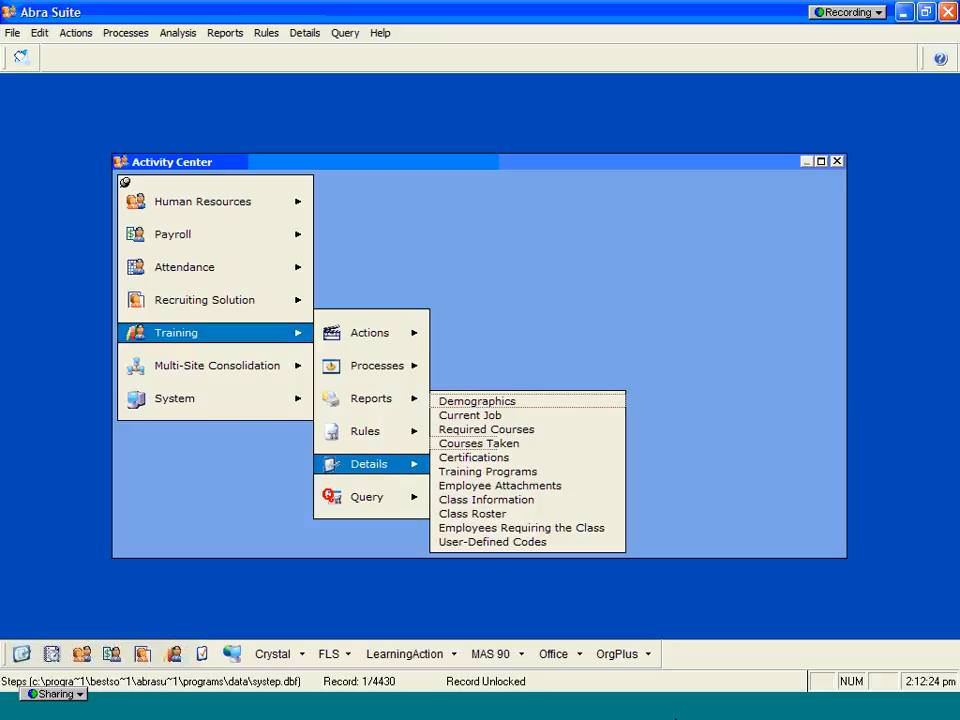
{"action": "left_click", "coordinate": [479, 400]}
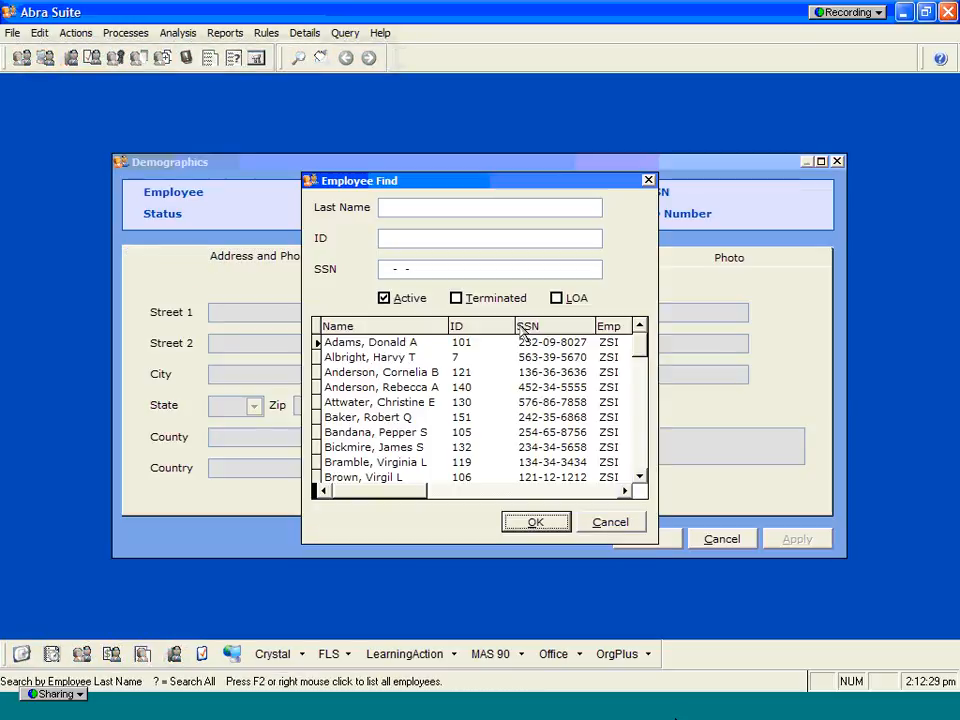
{"action": "left_click", "coordinate": [553, 527]}
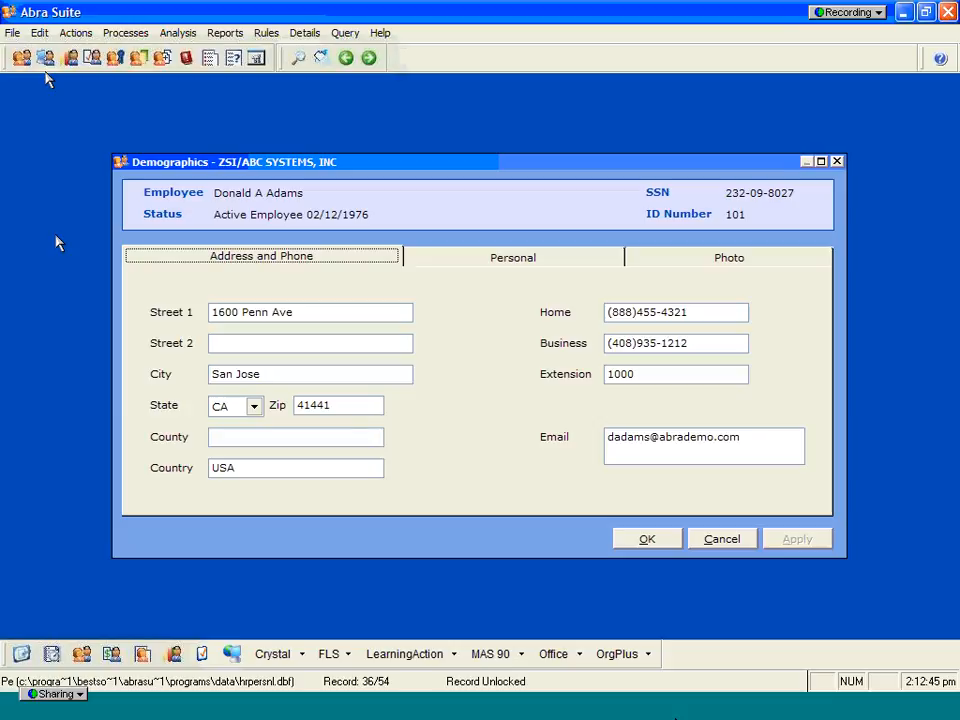
{"action": "left_click", "coordinate": [46, 59]}
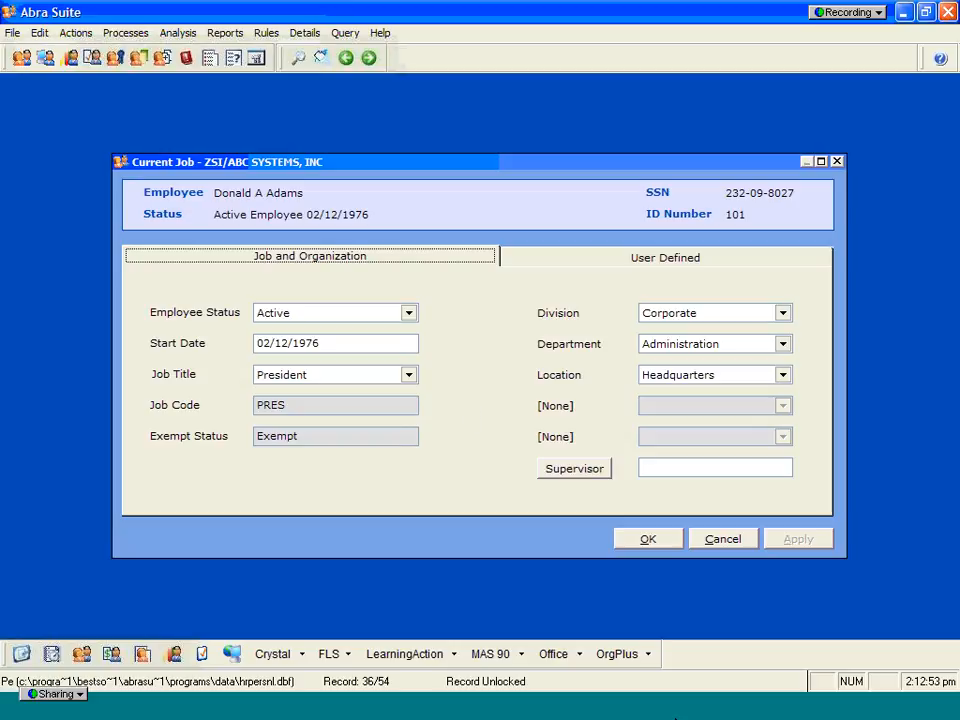
- Review the employee's required courses, courses taken and certifications
{"action": "left_click", "coordinate": [68, 59]}
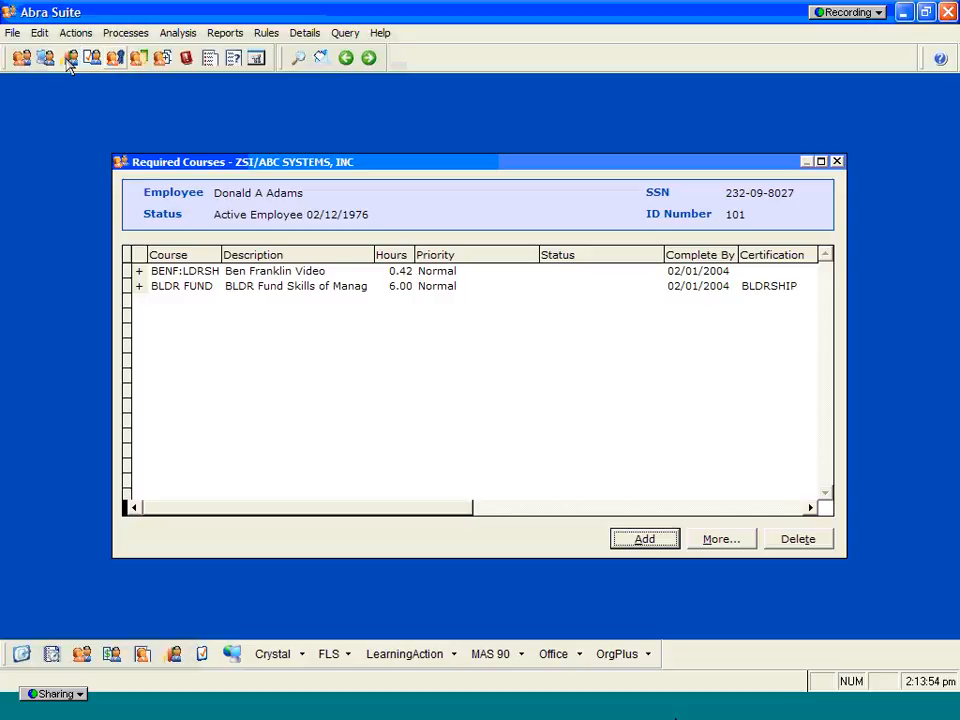
{"action": "left_click", "coordinate": [95, 63]}
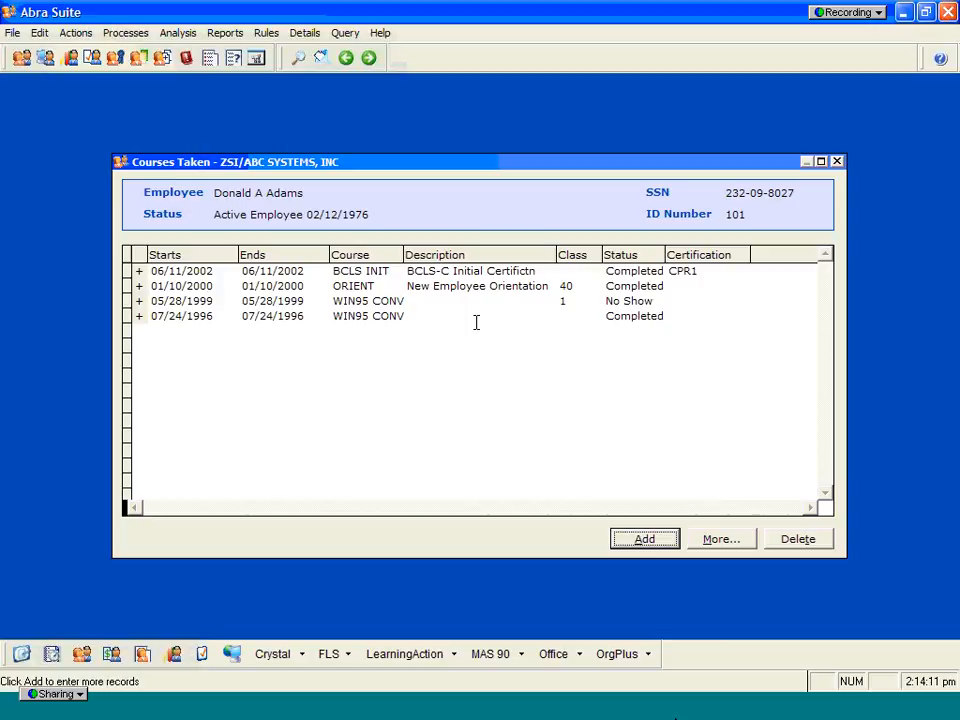
{"action": "left_click", "coordinate": [113, 60]}
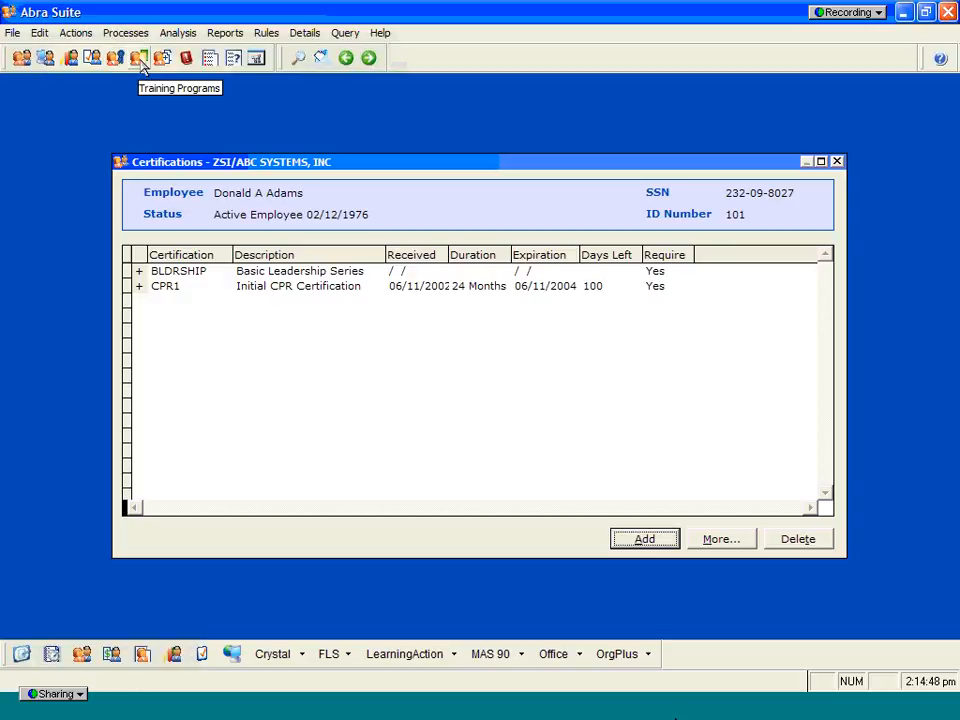
- Examine the details and progress of the employee's Executive Development training program without changing the record
{"action": "left_click", "coordinate": [139, 59]}
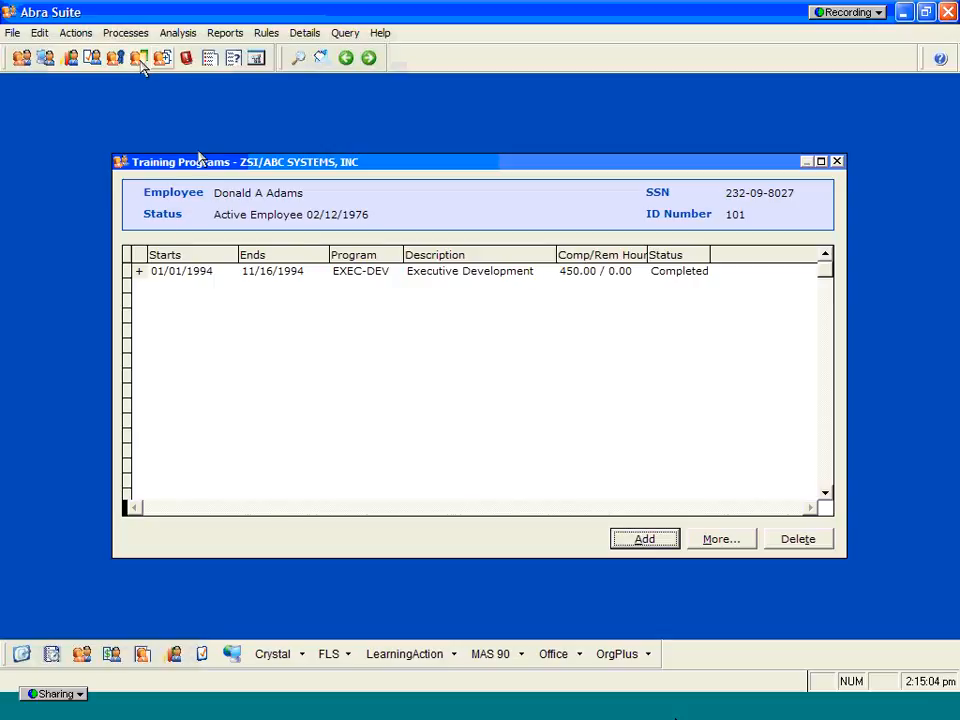
{"action": "left_click", "coordinate": [405, 277]}
{"action": "left_click", "coordinate": [705, 545]}
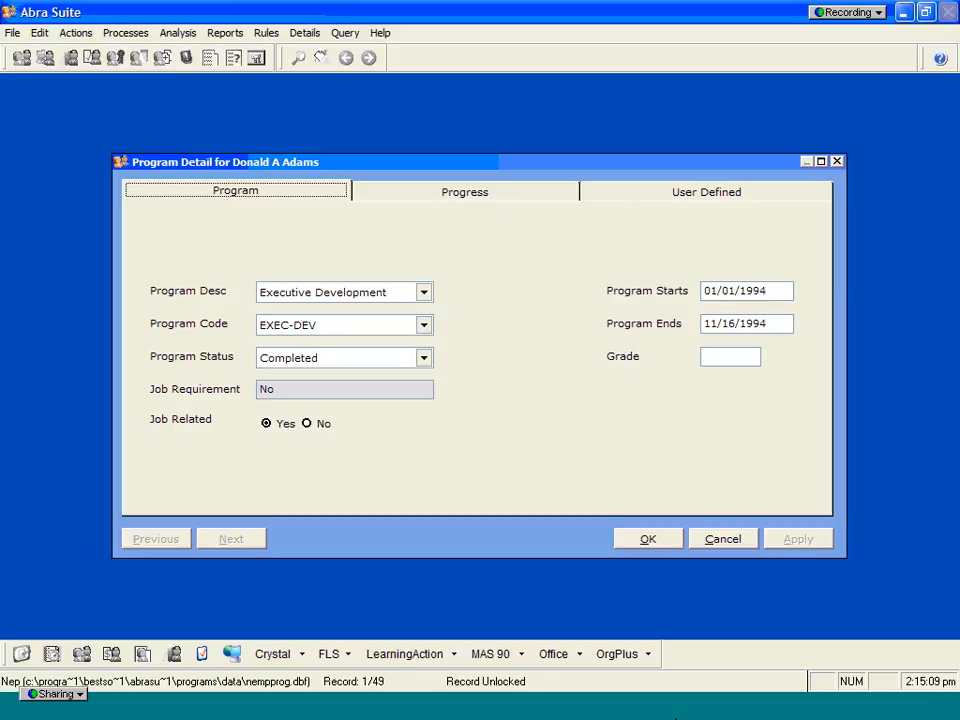
{"action": "left_click", "coordinate": [473, 200]}
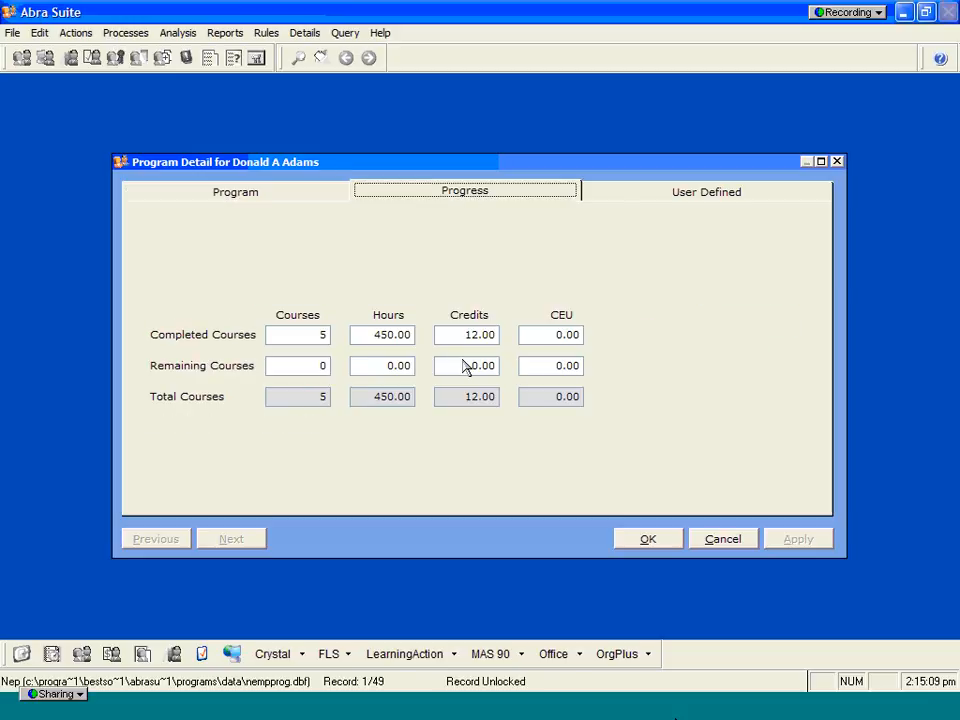
{"action": "left_click", "coordinate": [192, 195]}
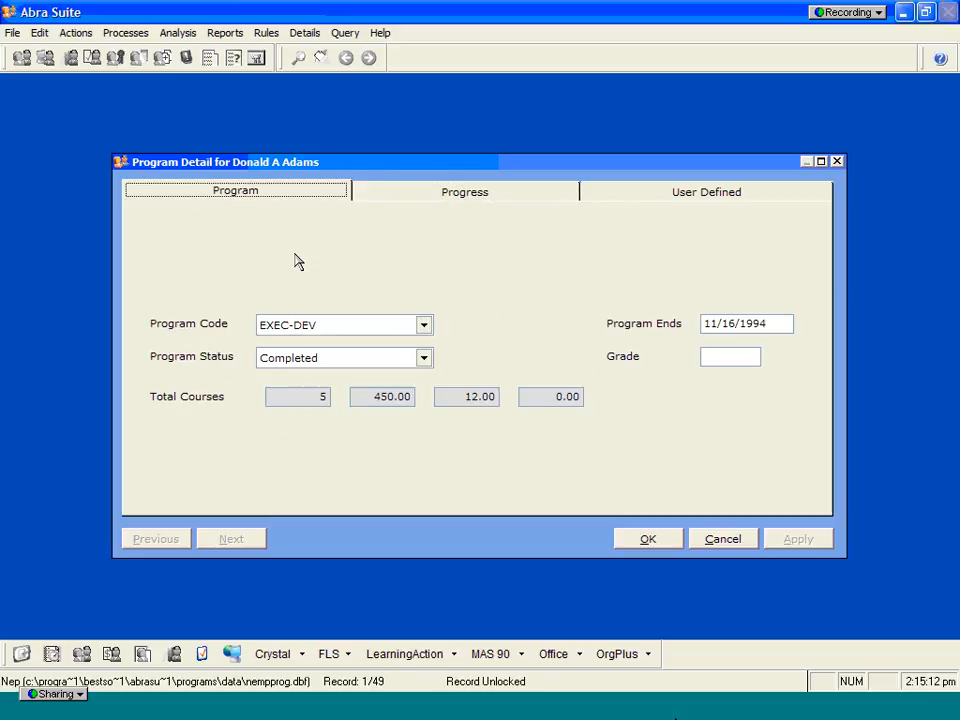
{"action": "left_click", "coordinate": [728, 543]}
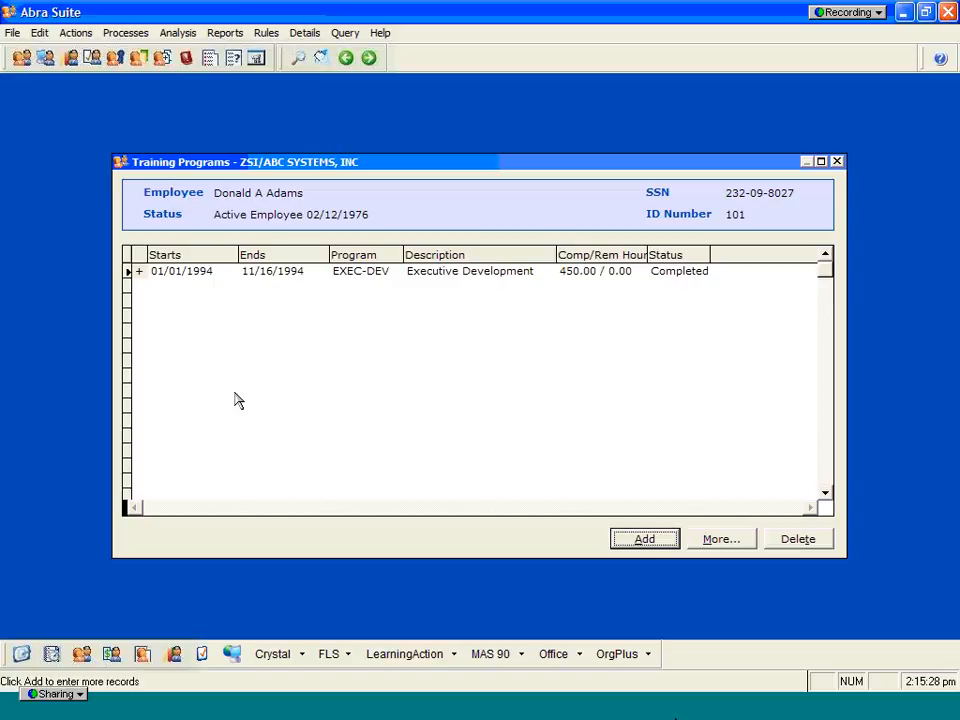
- Find the 02/17/2003 Ben Franklin Video class and review its scheduling, costs and ratings, and user-defined information
{"action": "left_click", "coordinate": [187, 58]}
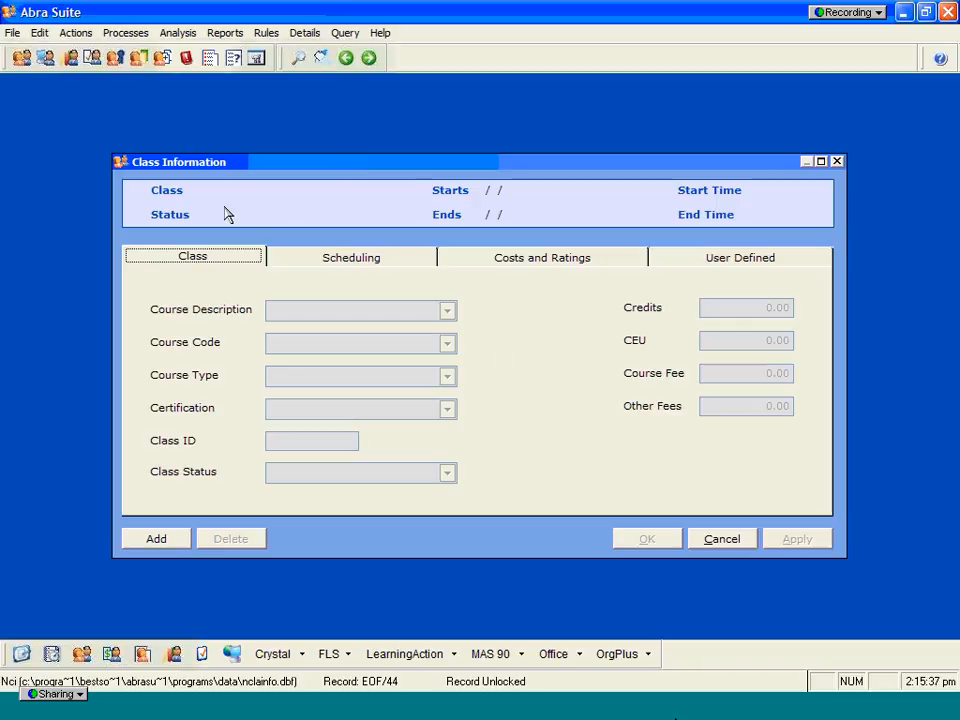
{"action": "left_click", "coordinate": [297, 59]}
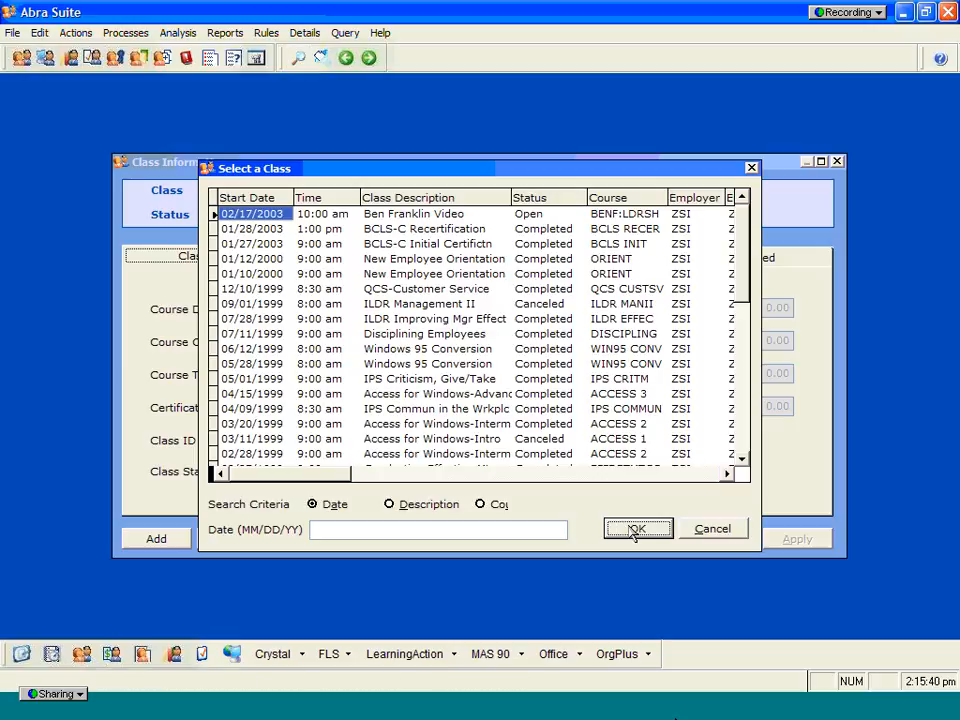
{"action": "left_click", "coordinate": [636, 528]}
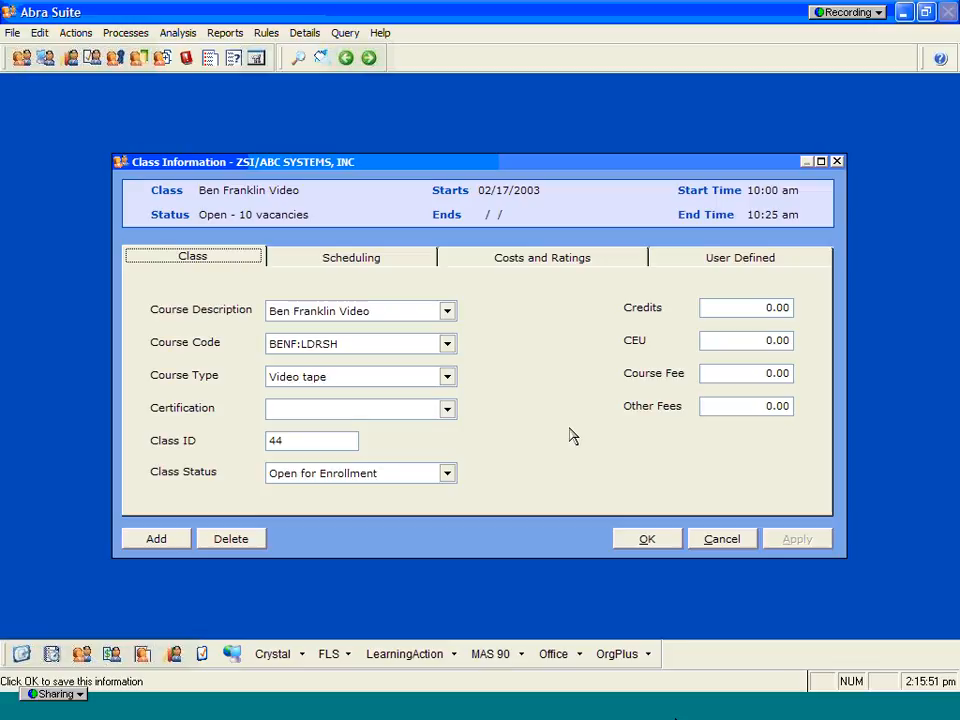
{"action": "left_click", "coordinate": [370, 258]}
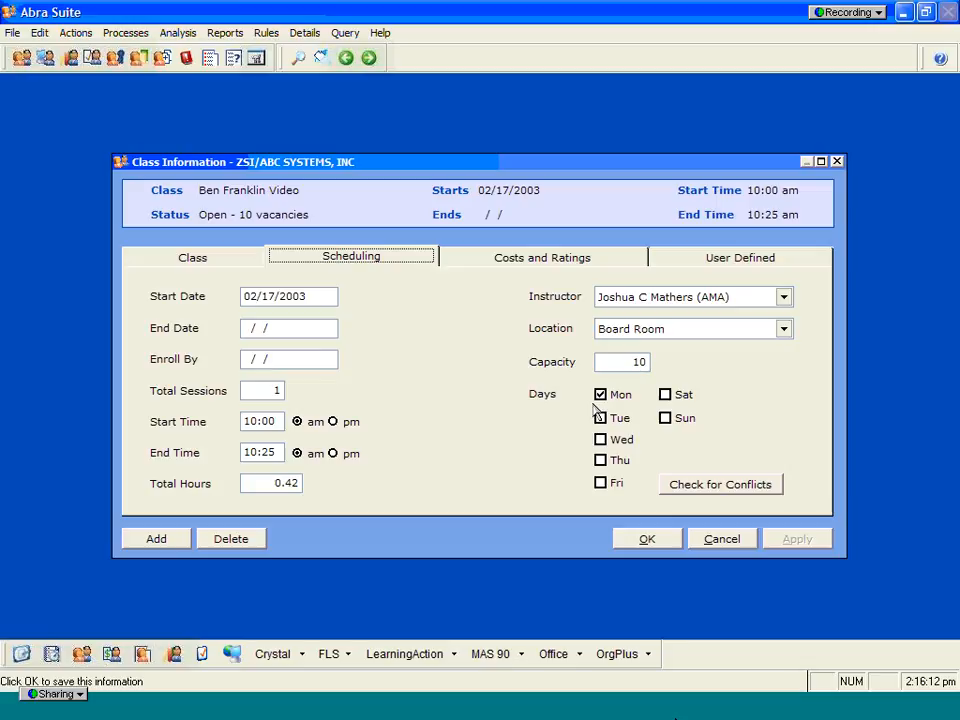
{"action": "left_click", "coordinate": [523, 262]}
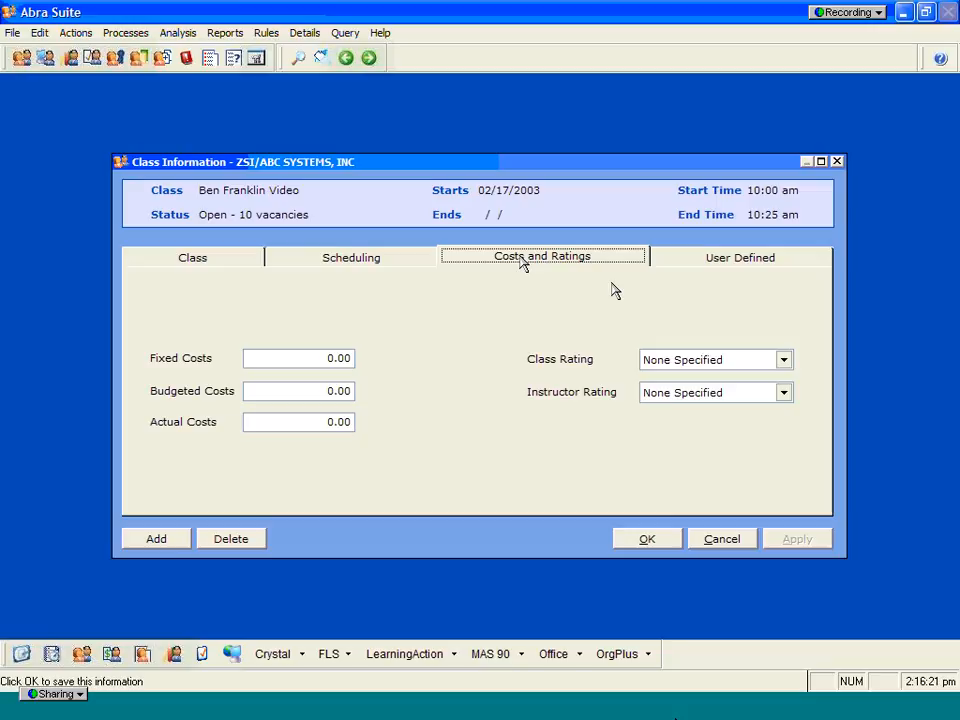
{"action": "left_click", "coordinate": [748, 262]}
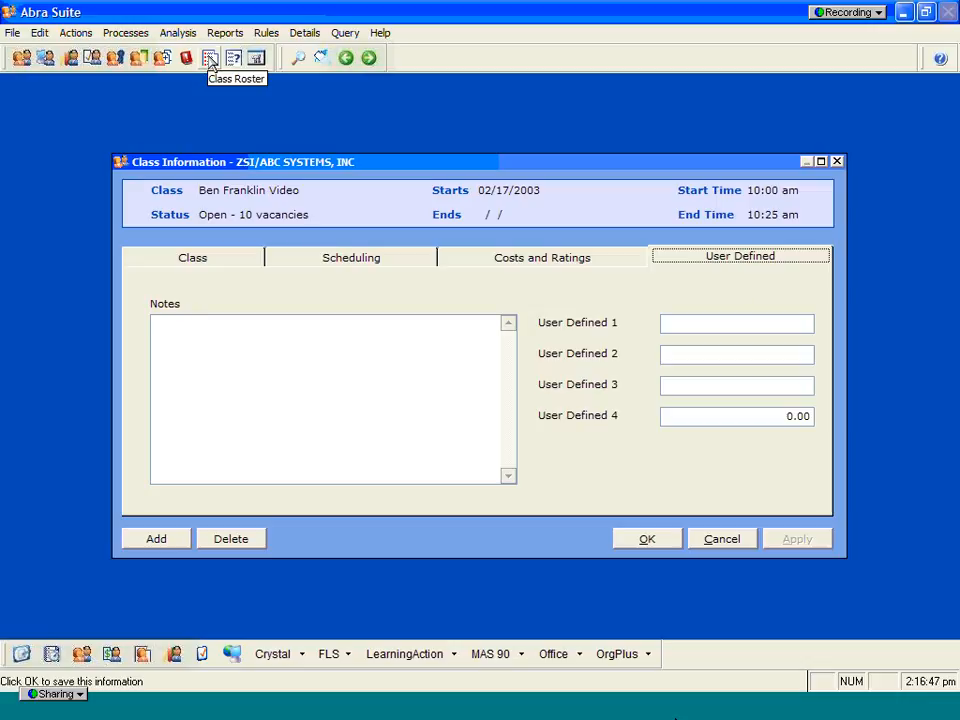
- View the Ben Franklin Video class's main details, its class roster and the employees requiring the class
{"action": "left_click", "coordinate": [199, 254]}
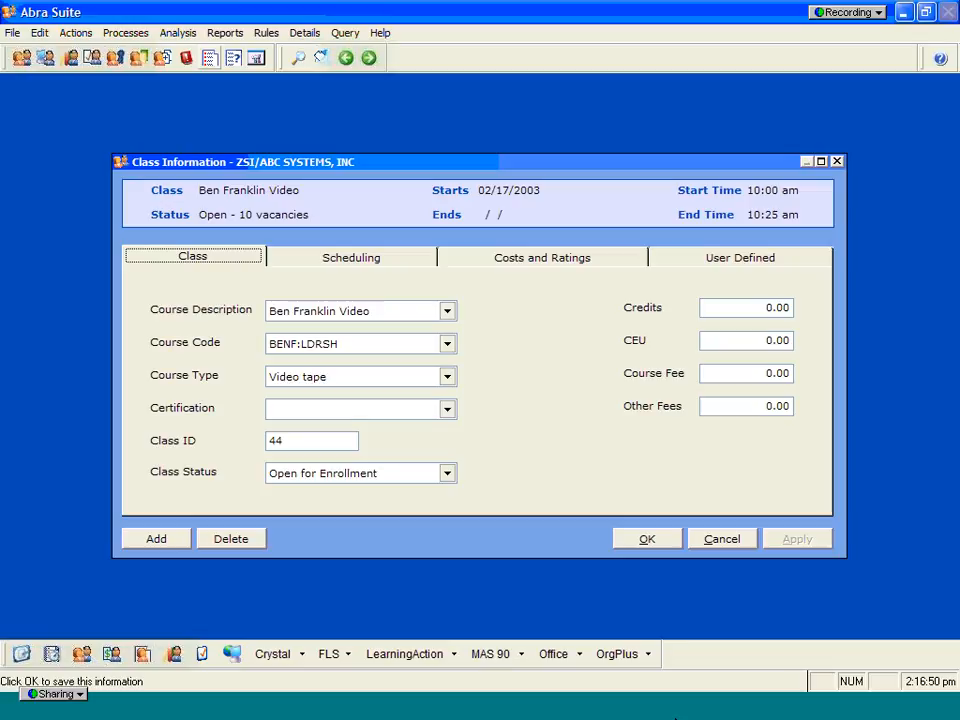
{"action": "left_click", "coordinate": [209, 59]}
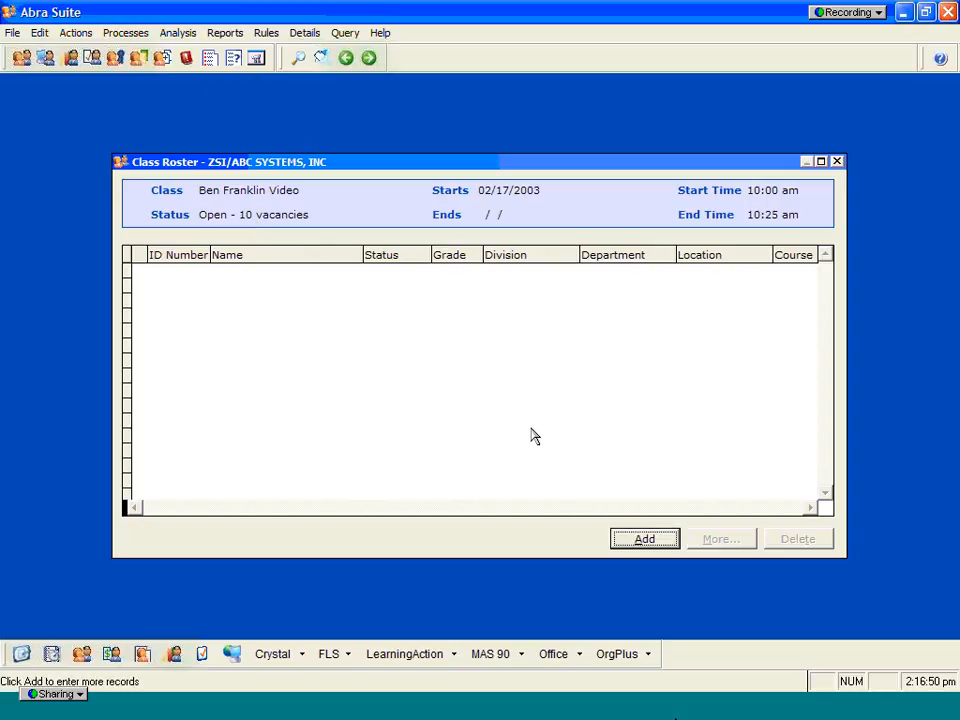
{"action": "left_click", "coordinate": [234, 62]}
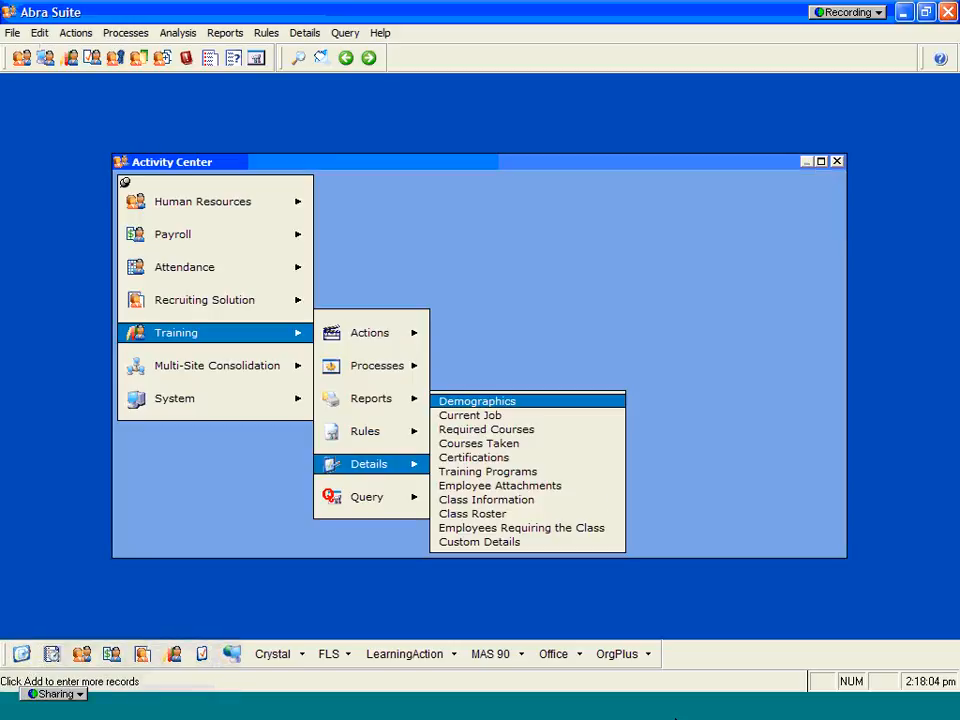
- Browse the report lists for Employee Training, Class Administration and Training Analysis without running any report
{"action": "mouse_move", "coordinate": [381, 398]}
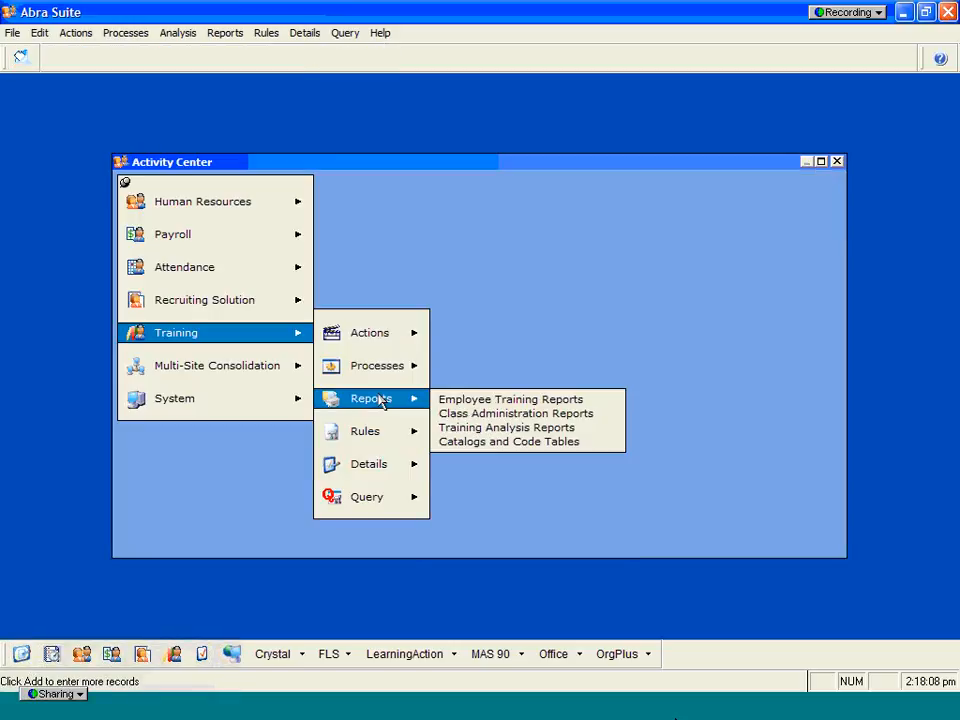
{"action": "left_click", "coordinate": [470, 400]}
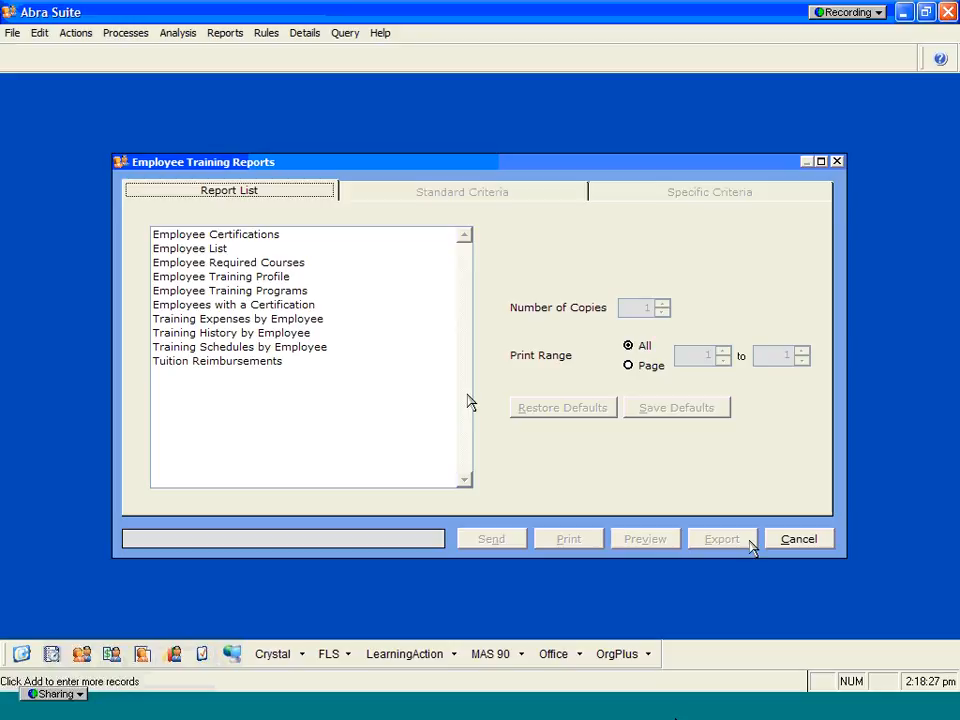
{"action": "left_click", "coordinate": [800, 547]}
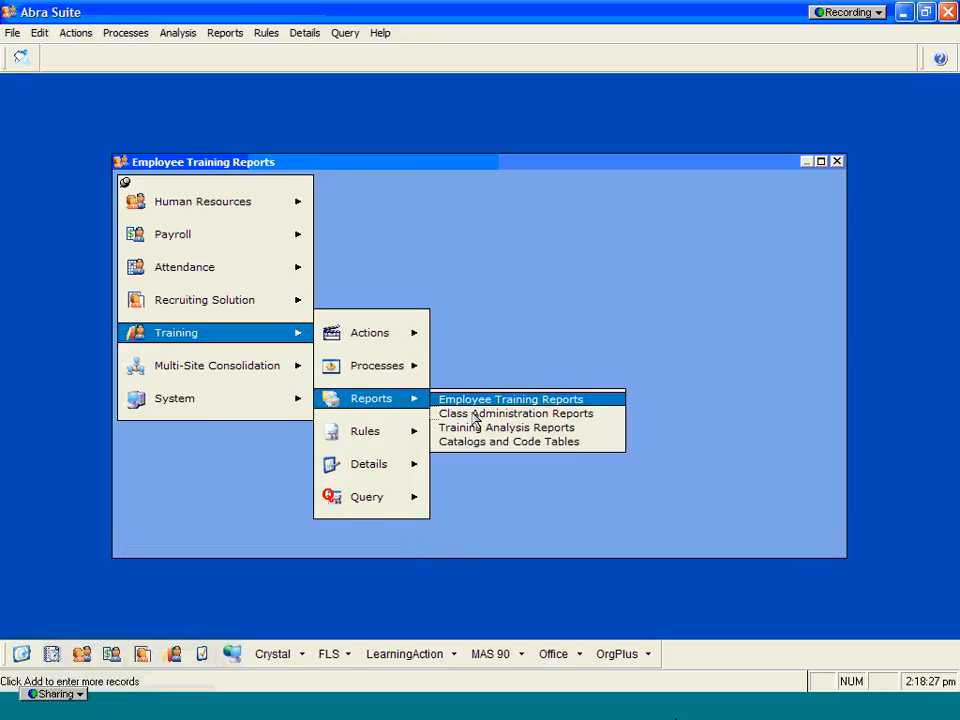
{"action": "left_click", "coordinate": [475, 415]}
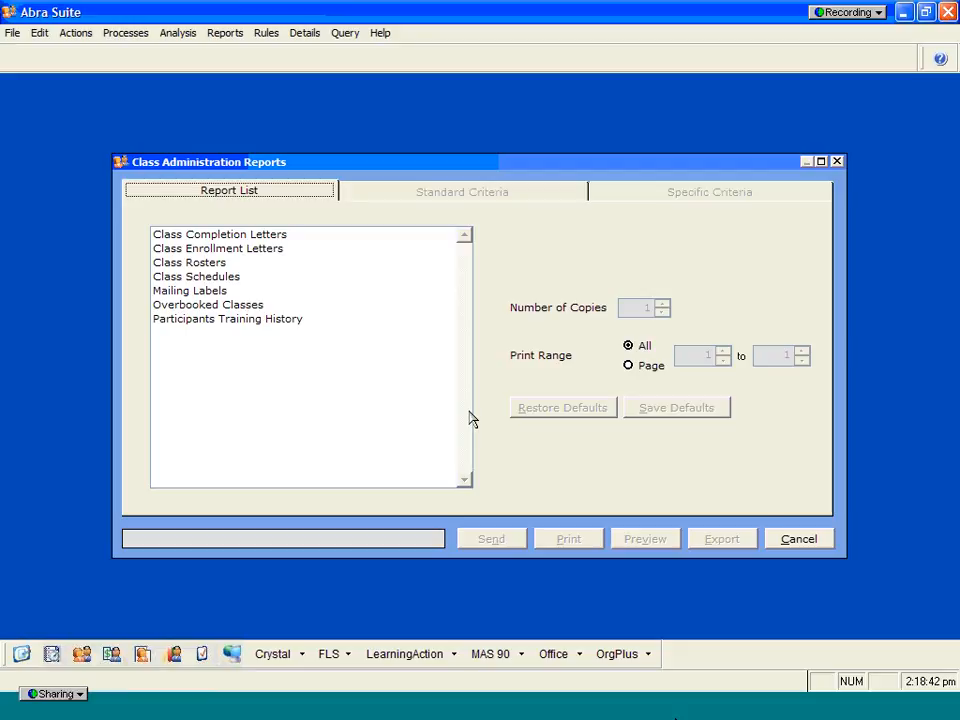
{"action": "left_click", "coordinate": [797, 540]}
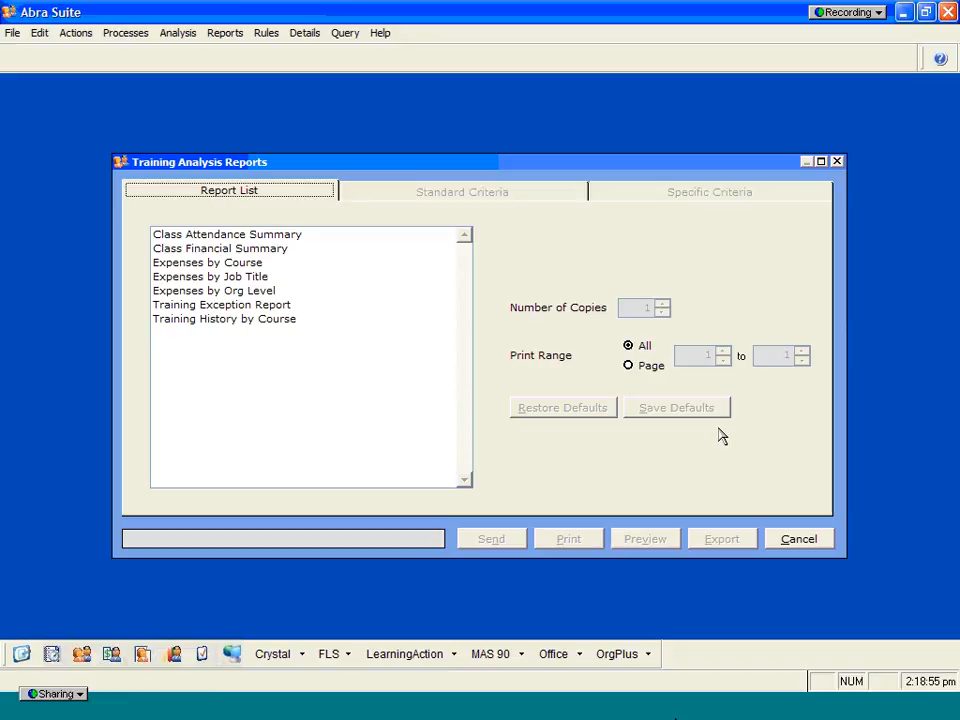
{"action": "left_click", "coordinate": [786, 540]}
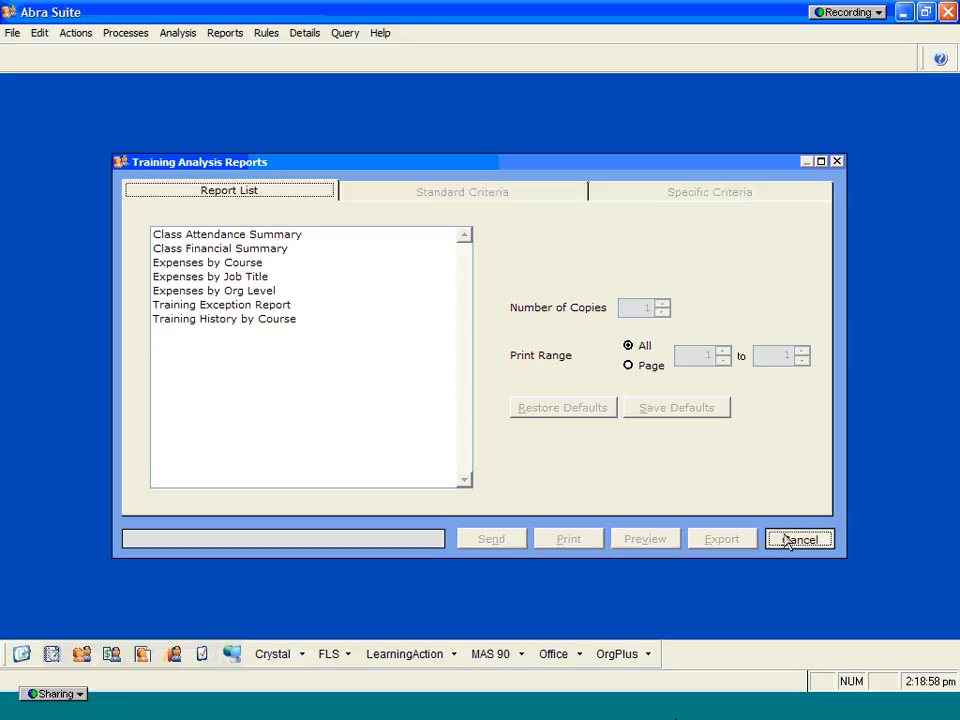